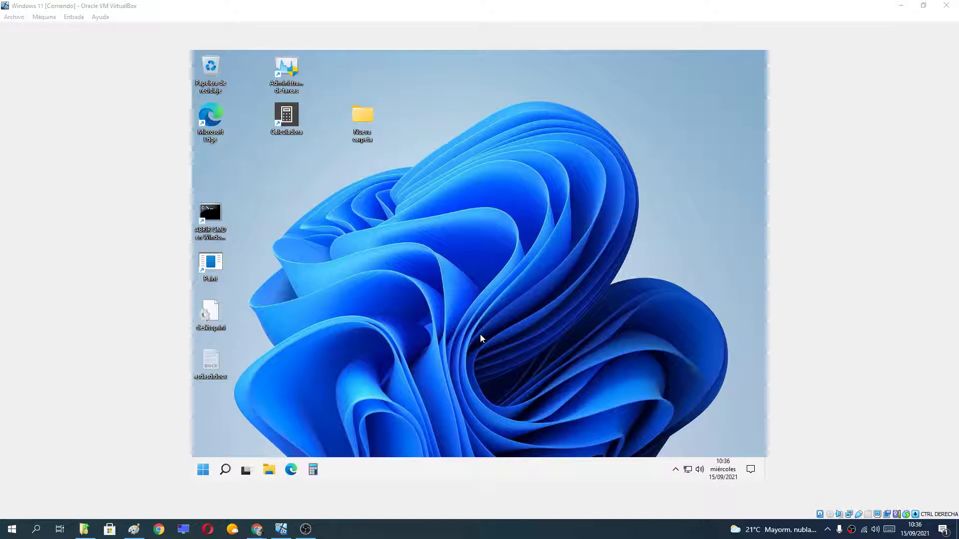
Run winver from the Run dialog inside the Windows 11 virtual machine, check the Windows version and build, and close the About Windows dialog.
{"action": "key", "text": "super+r"}
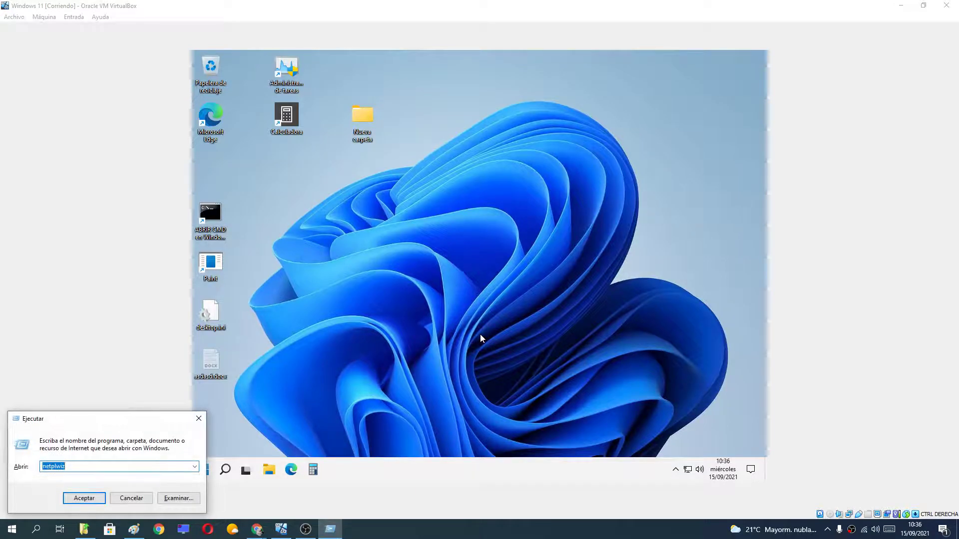
{"action": "key", "text": "Return"}
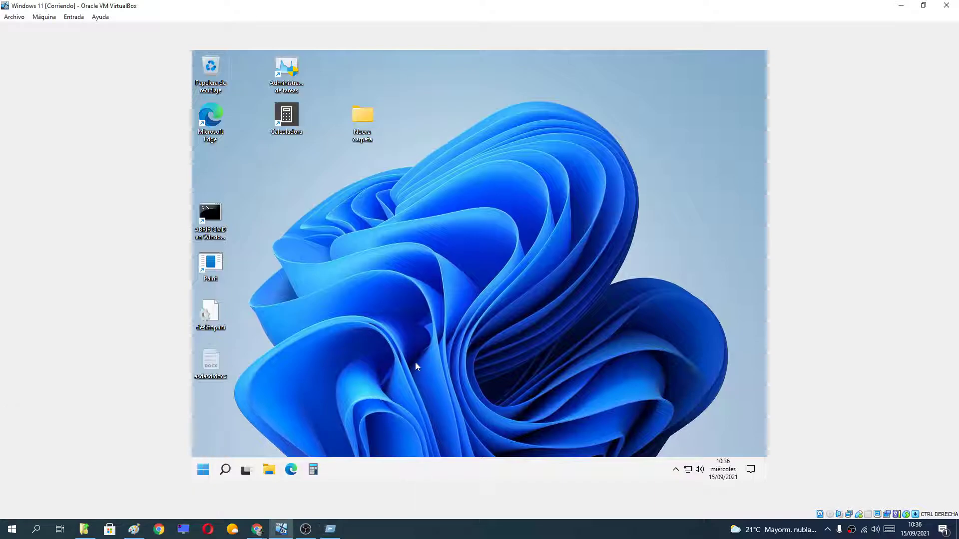
{"action": "key", "text": "super+r"}
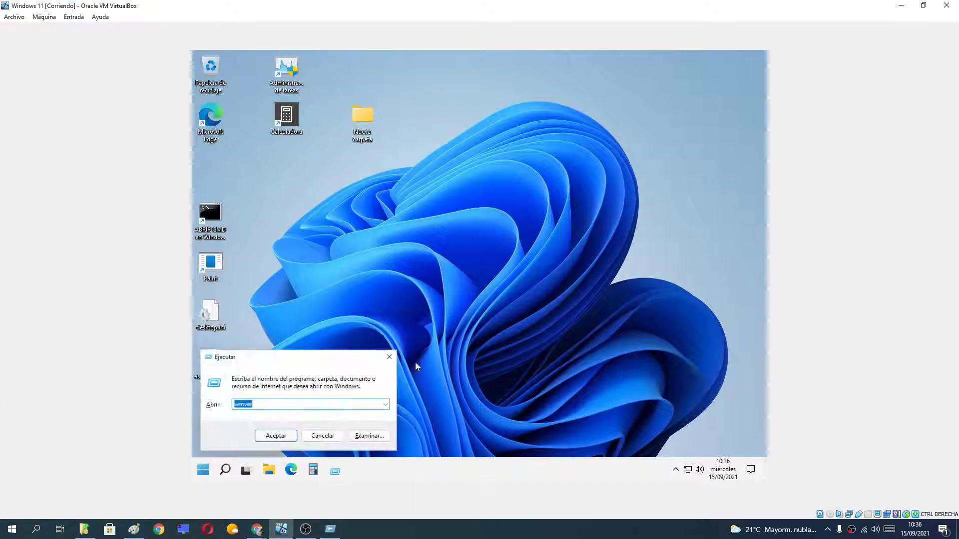
{"action": "left_click_drag", "start_coordinate": [332, 362], "coordinate": [449, 267]}
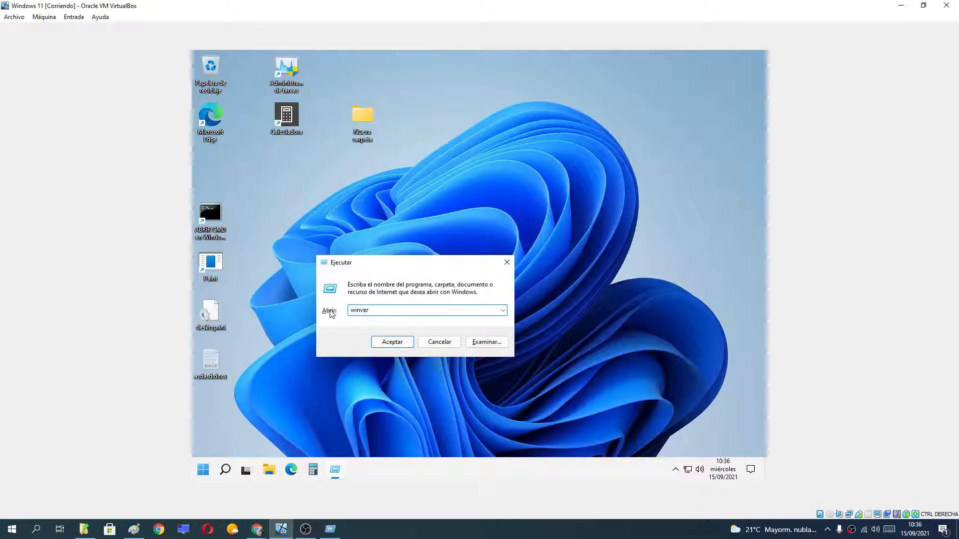
{"action": "double_click", "coordinate": [355, 311]}
{"action": "key", "text": "End"}
{"action": "left_click", "coordinate": [371, 310]}
{"action": "left_click_drag", "start_coordinate": [353, 310], "coordinate": [382, 309]}
{"action": "left_click", "coordinate": [369, 316]}
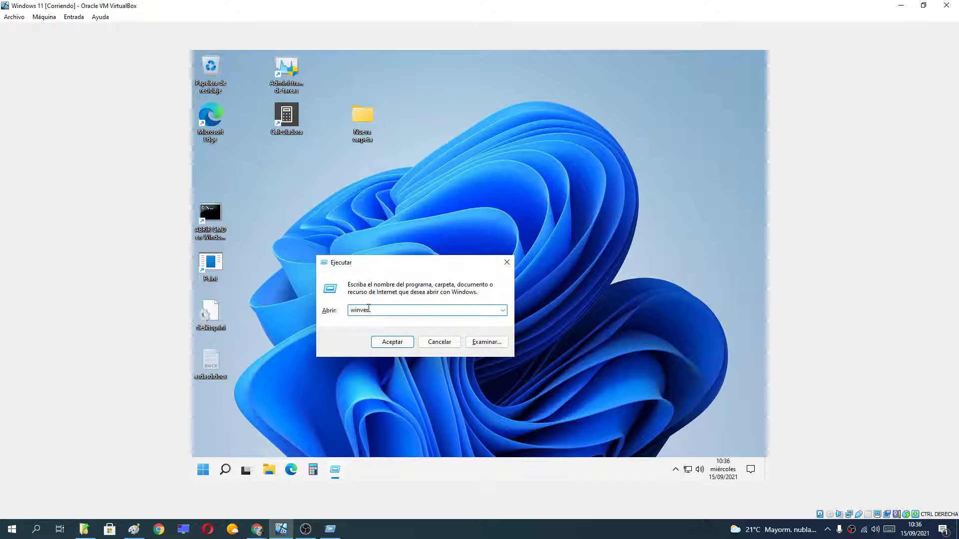
{"action": "left_click", "coordinate": [386, 344]}
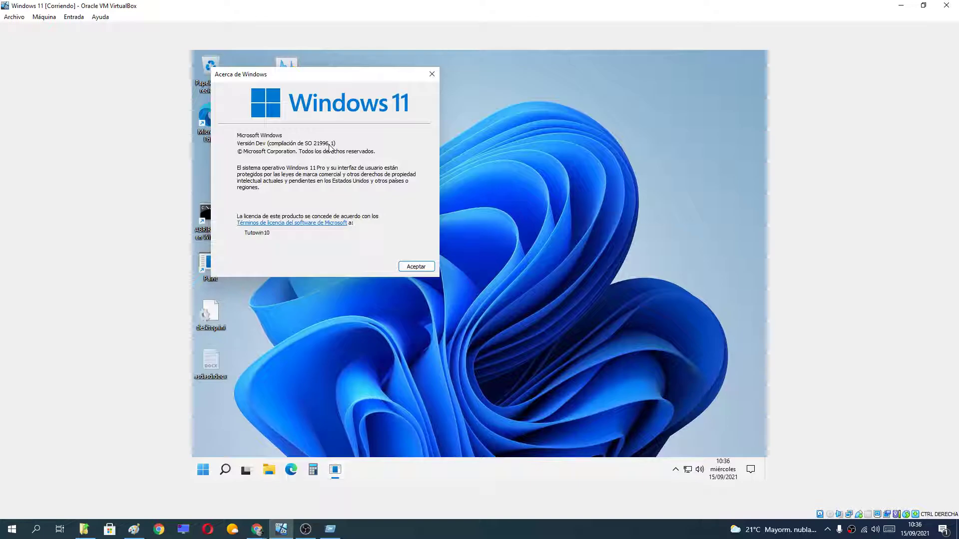
{"action": "left_click", "coordinate": [409, 267]}
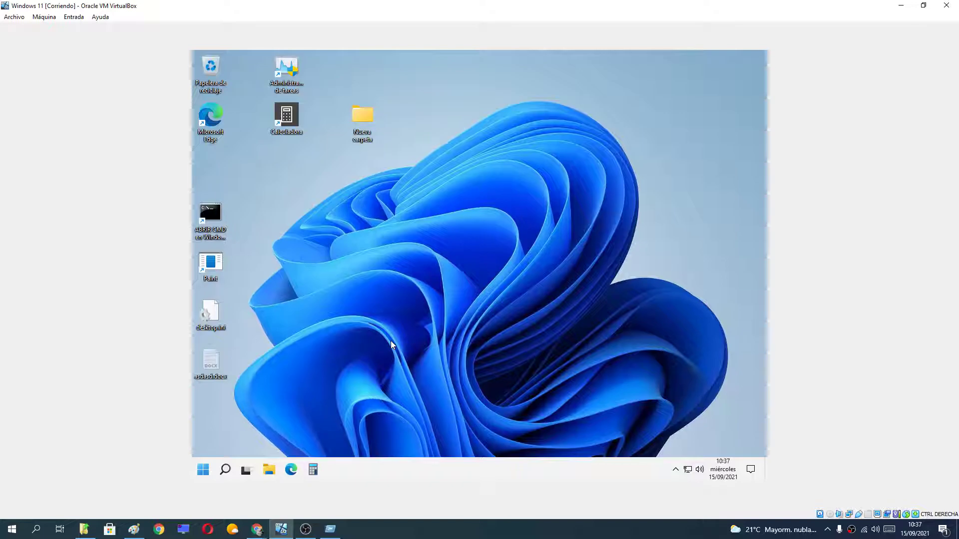
Open the Acerca de page of the Sistema section in the virtual machine's Settings app.
{"action": "key", "text": "super+i"}
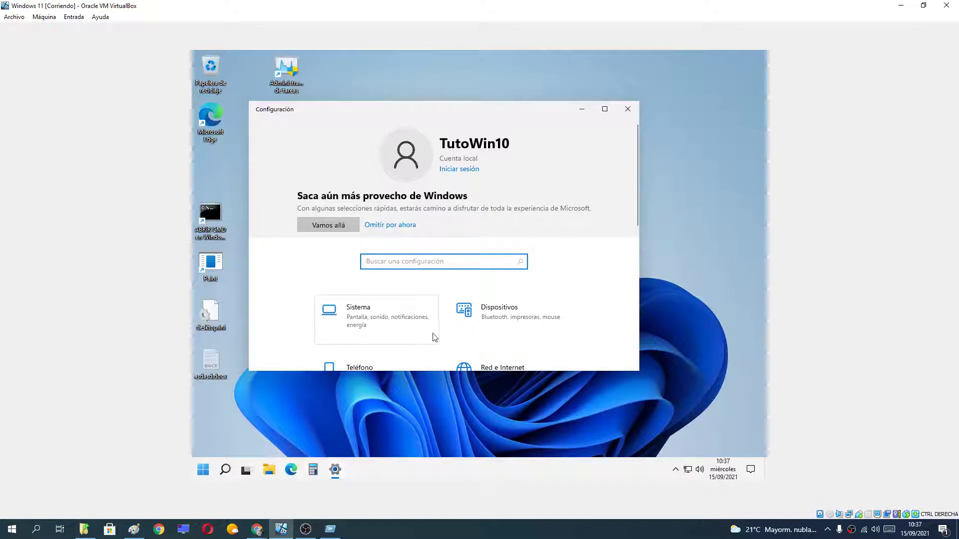
{"action": "left_click", "coordinate": [392, 325]}
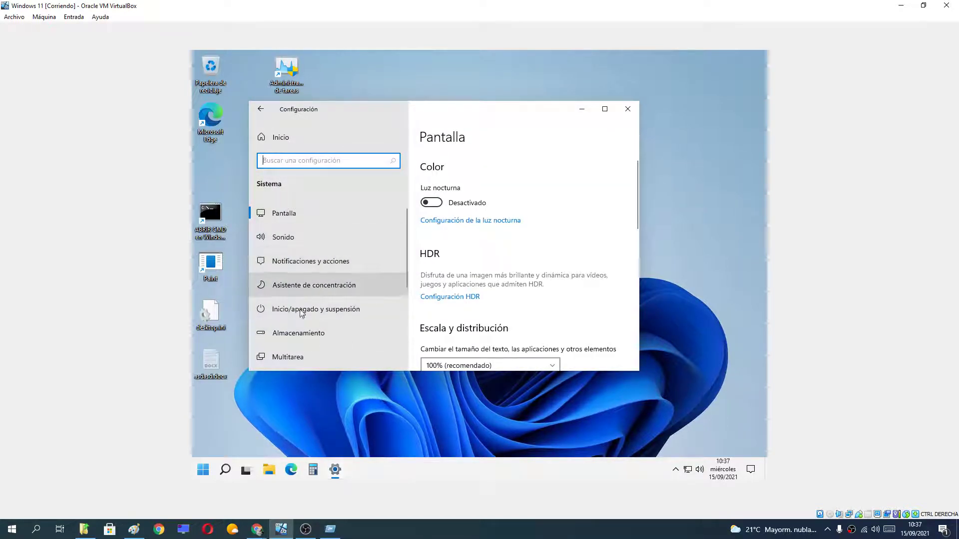
{"action": "scroll", "coordinate": [299, 262], "scroll_direction": "down", "scroll_amount": 2}
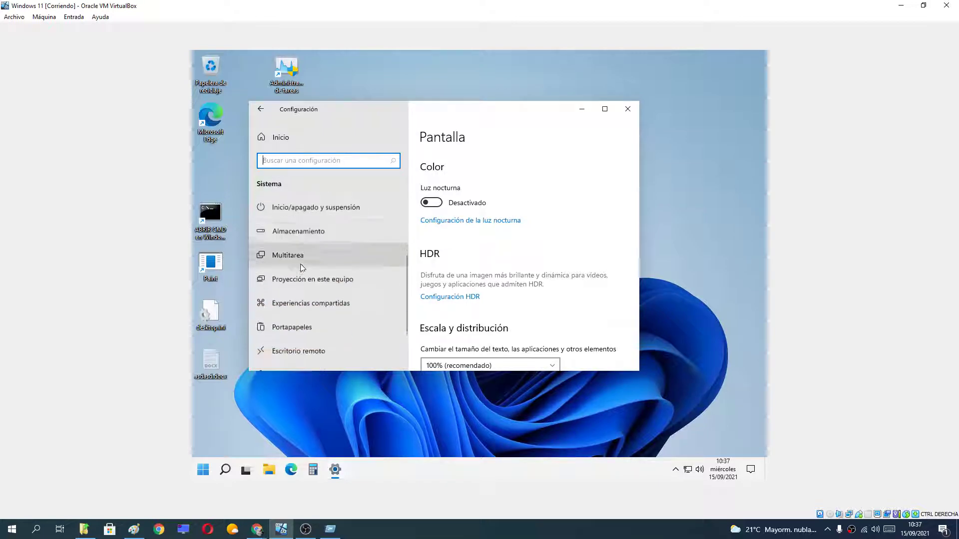
{"action": "scroll", "coordinate": [301, 267], "scroll_direction": "down", "scroll_amount": 1}
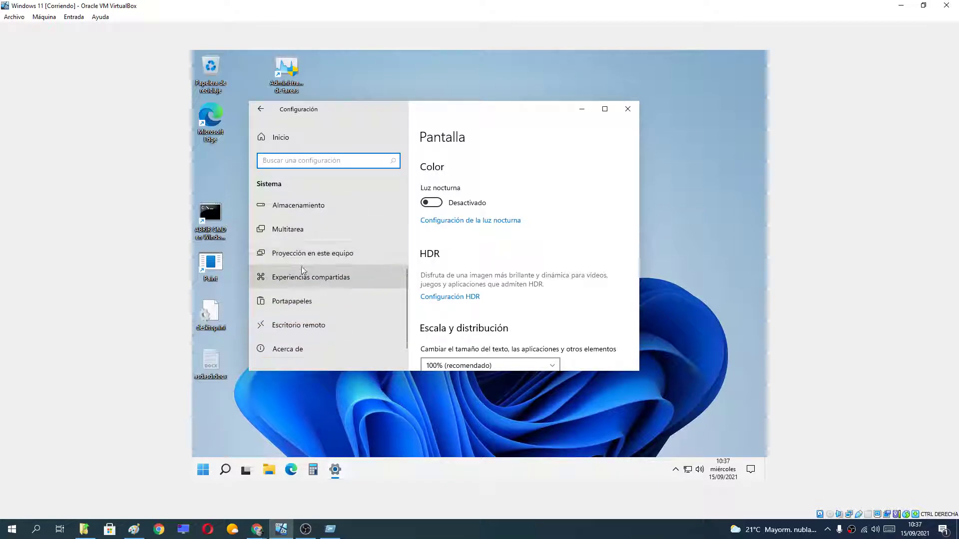
{"action": "left_click", "coordinate": [308, 352]}
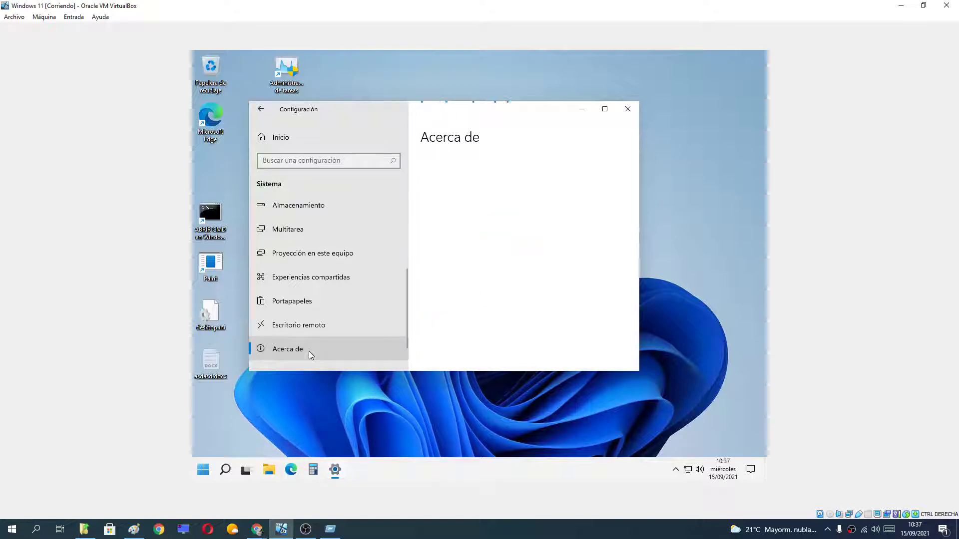
Enlarge the Settings window, highlight the operating system version under Especificaciones de Windows, and close Settings.
{"action": "left_click_drag", "start_coordinate": [637, 373], "coordinate": [718, 412]}
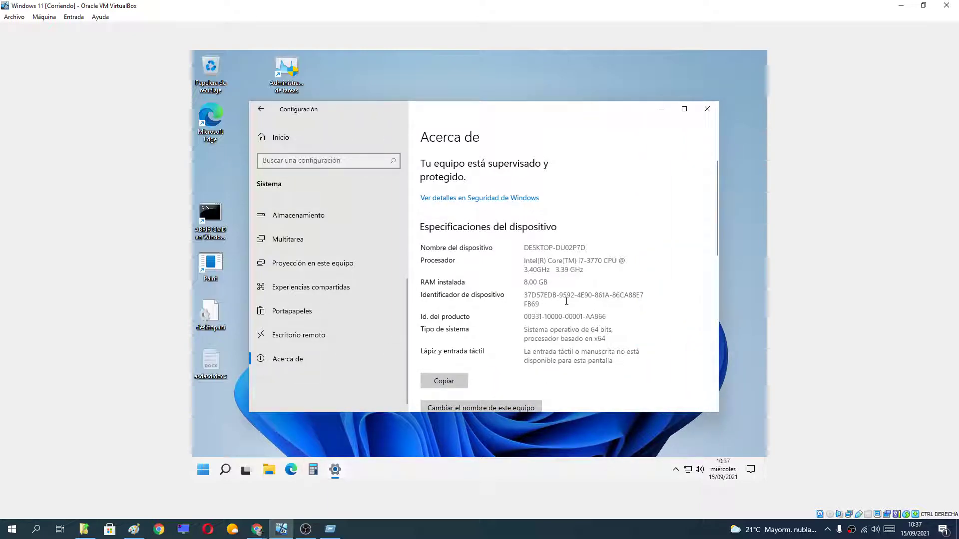
{"action": "scroll", "coordinate": [567, 301], "scroll_direction": "down", "scroll_amount": 4}
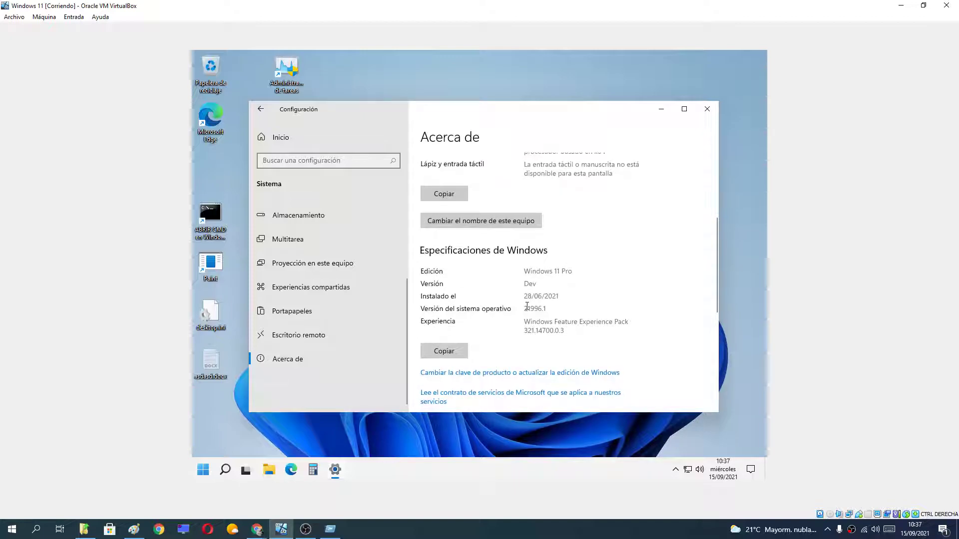
{"action": "left_click_drag", "start_coordinate": [524, 308], "coordinate": [549, 308]}
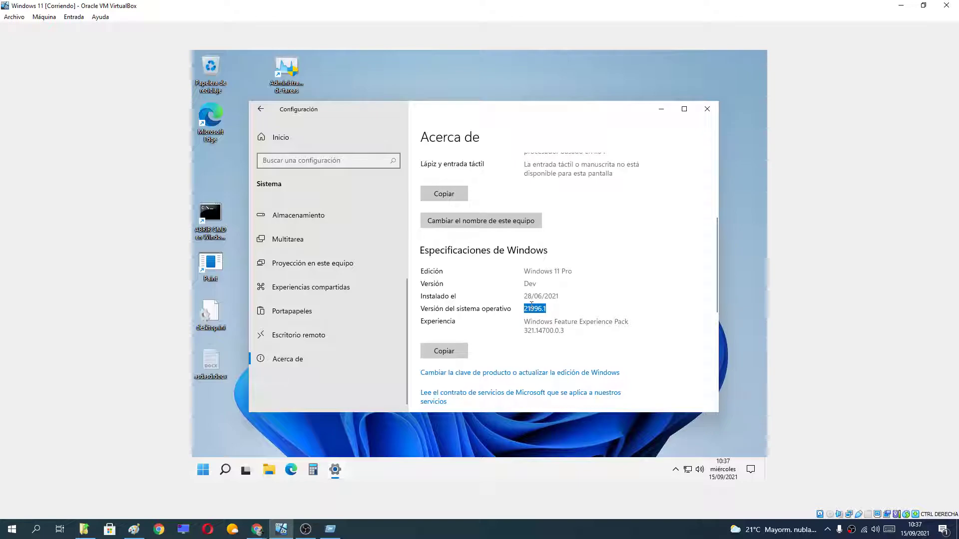
{"action": "left_click", "coordinate": [707, 109]}
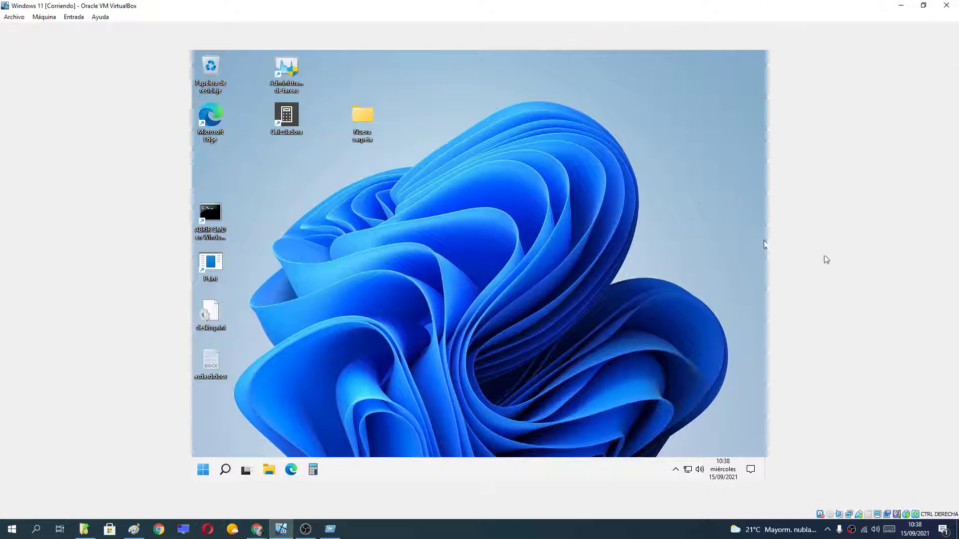
Search for cmd, run winver in Command Prompt to check the Windows version, and close both windows.
{"action": "left_click", "coordinate": [226, 471]}
{"action": "type", "text": "cmd"}
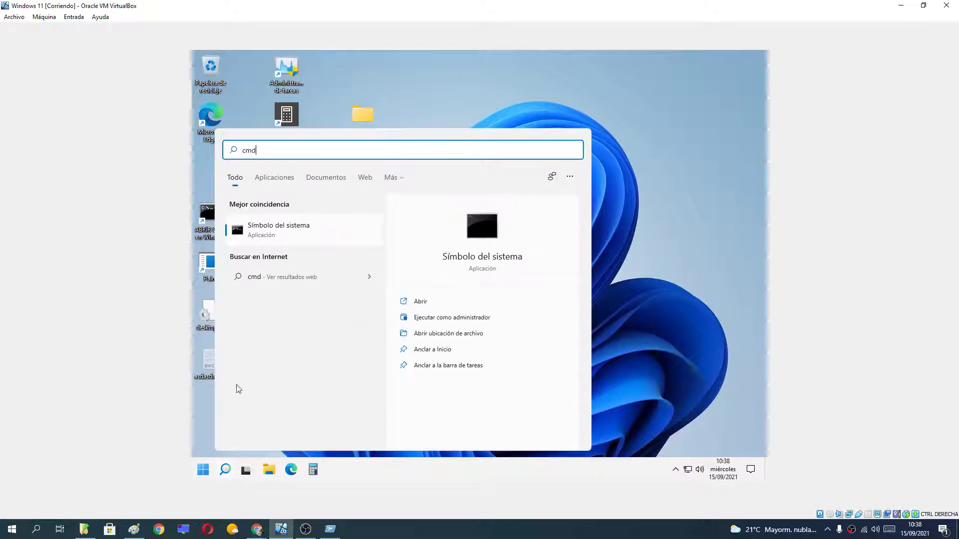
{"action": "left_click", "coordinate": [283, 234]}
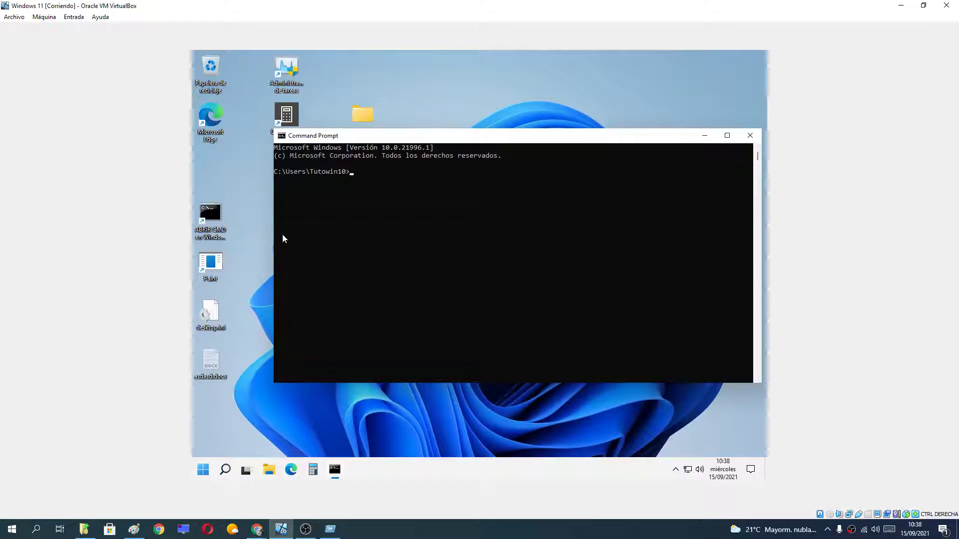
{"action": "type", "text": "winver"}
{"action": "key", "text": "Return"}
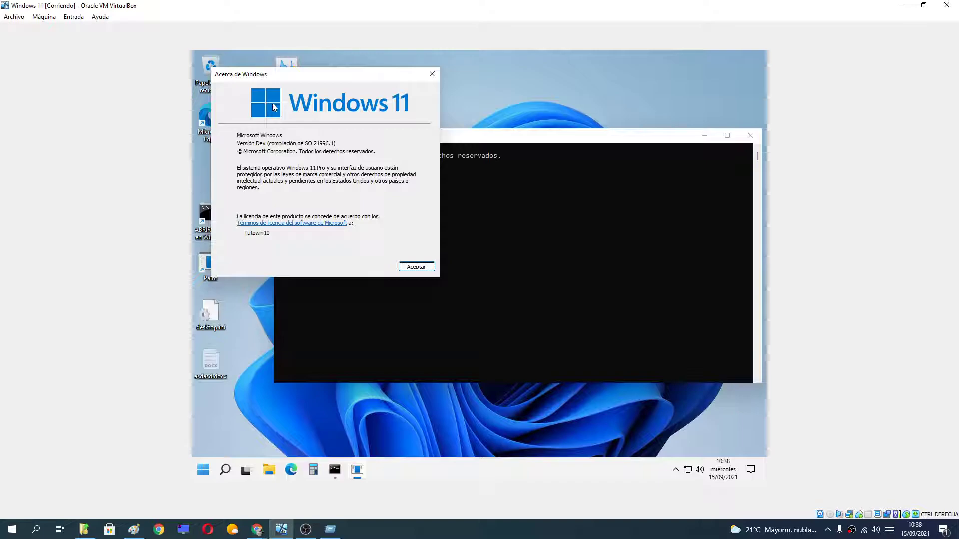
{"action": "left_click", "coordinate": [436, 74]}
{"action": "left_click", "coordinate": [749, 135]}
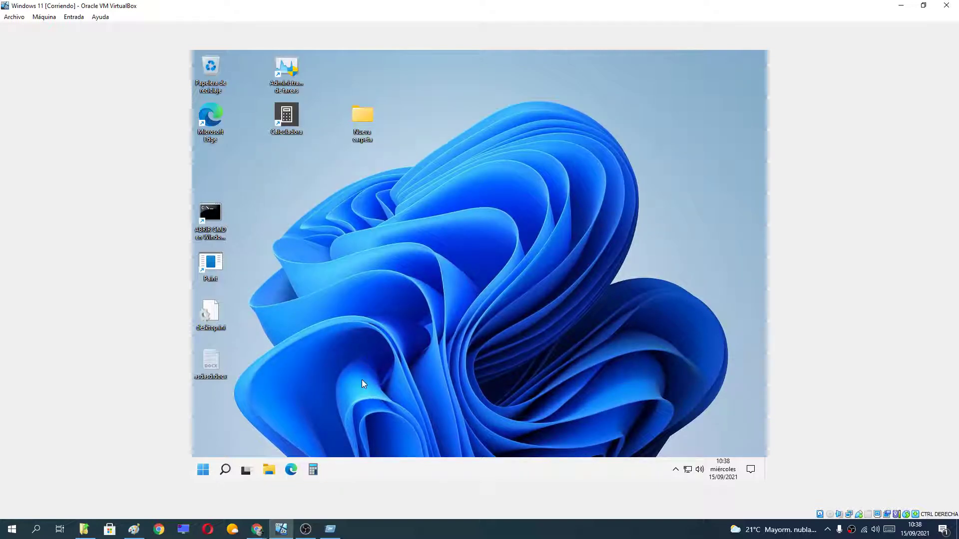
Open Windows PowerShell without administrator rights, run winver to check the Windows version, and close both windows.
{"action": "right_click", "coordinate": [201, 475]}
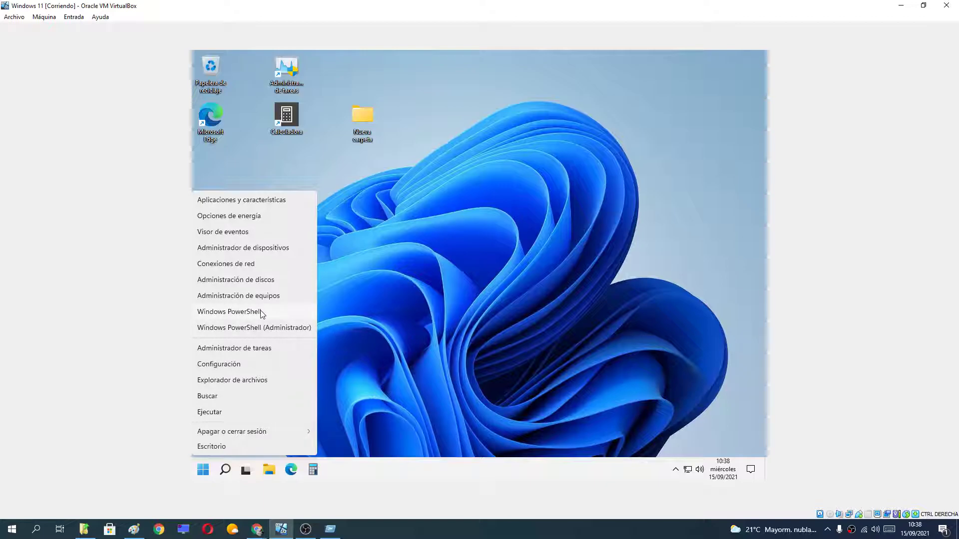
{"action": "left_click", "coordinate": [230, 312]}
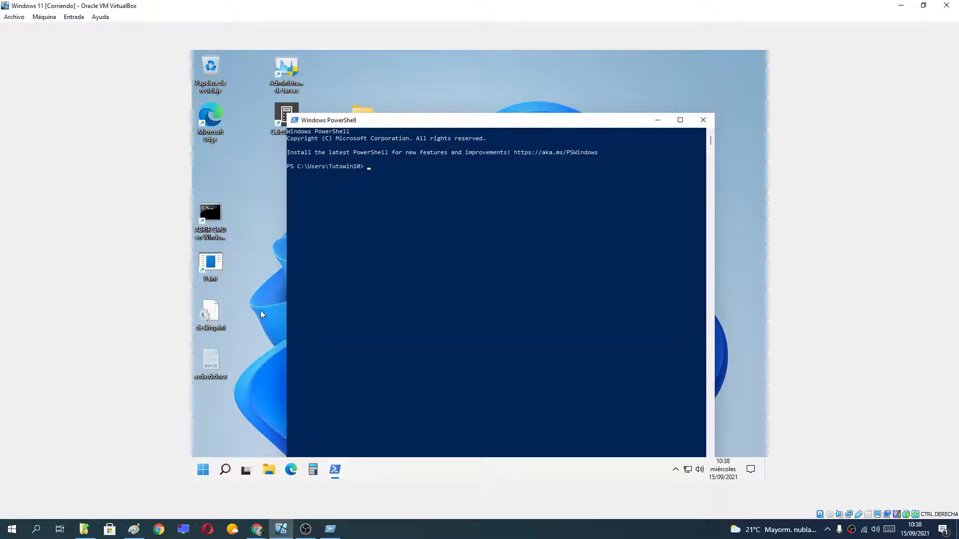
{"action": "type", "text": "winver"}
{"action": "key", "text": "Return"}
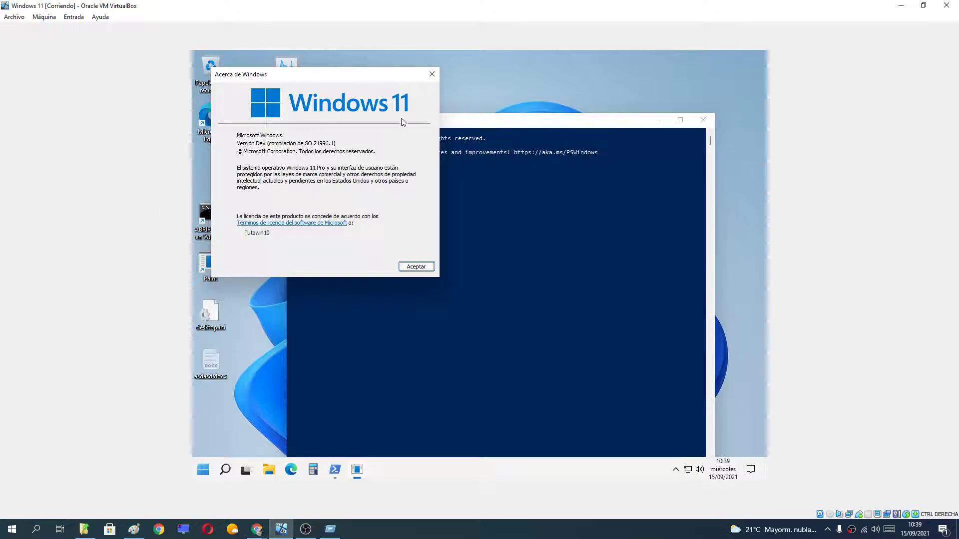
{"action": "left_click", "coordinate": [432, 76]}
{"action": "left_click", "coordinate": [702, 120]}
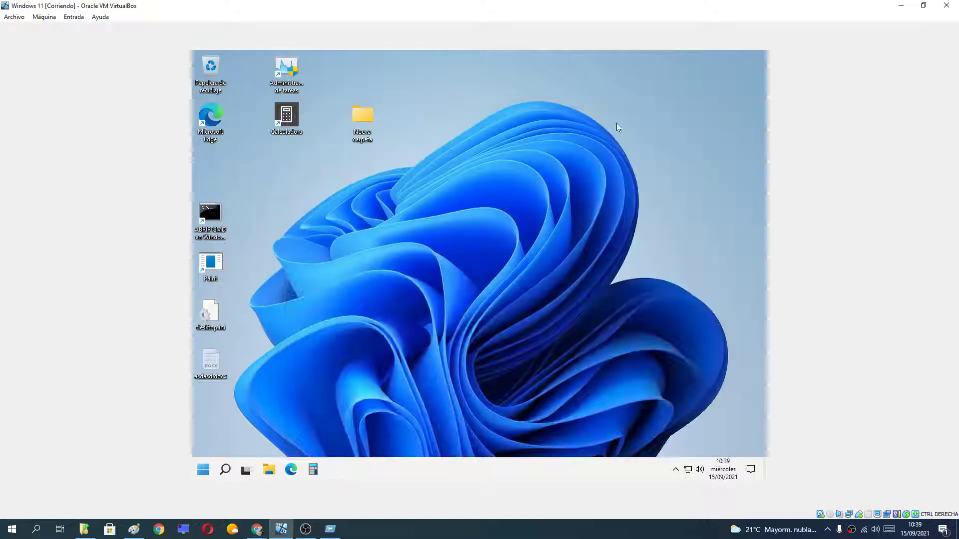